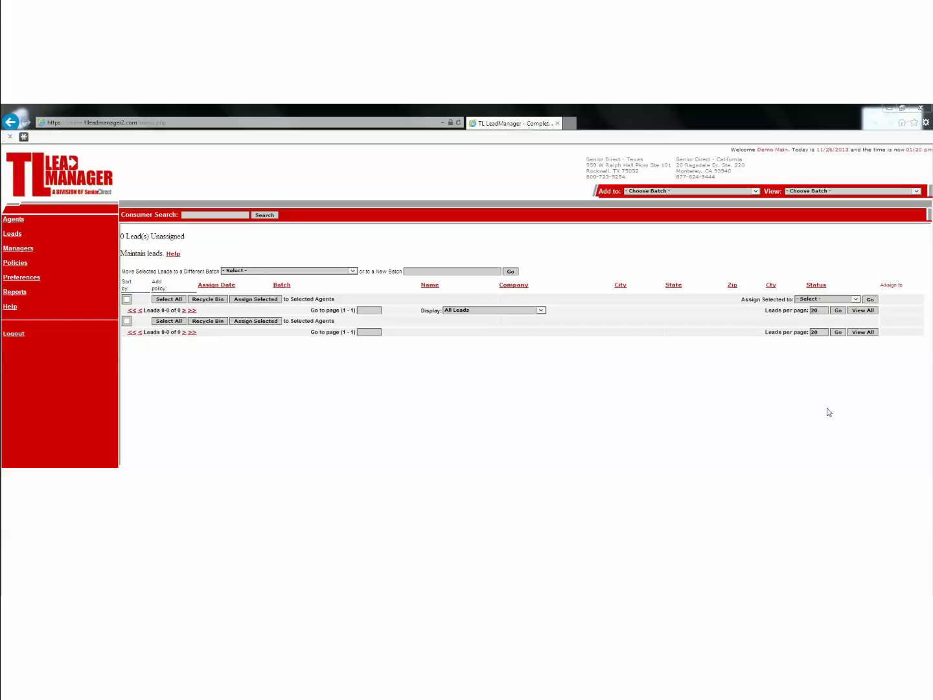
- Open Internet Explorer's settings and scroll the Trusted Sites custom-level list to the ActiveX options
{"action": "left_click", "coordinate": [926, 123]}
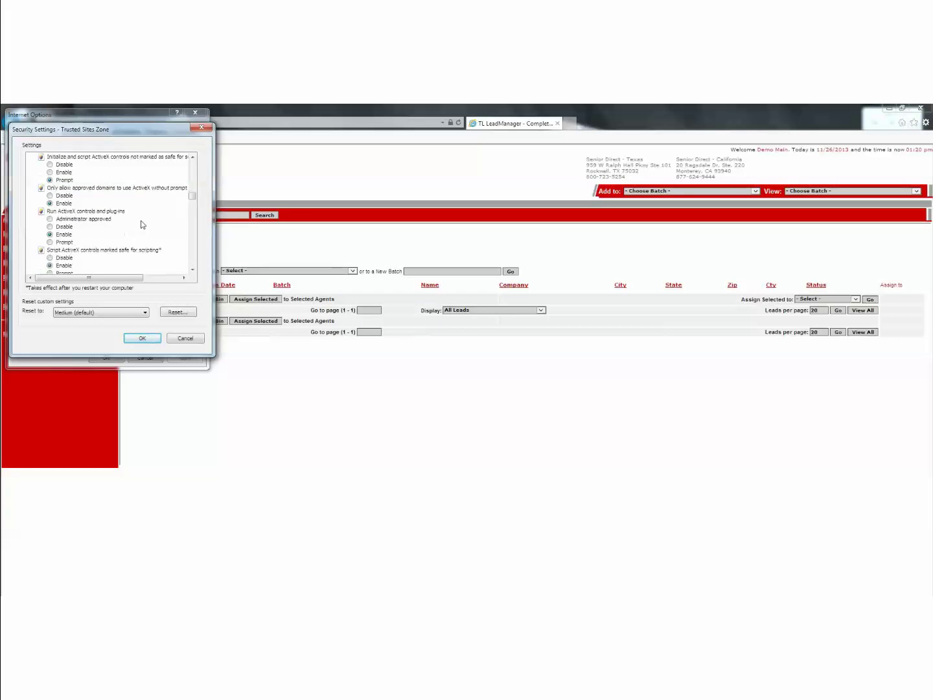
{"action": "scroll", "coordinate": [142, 225], "scroll_direction": "down", "scroll_amount": 1}
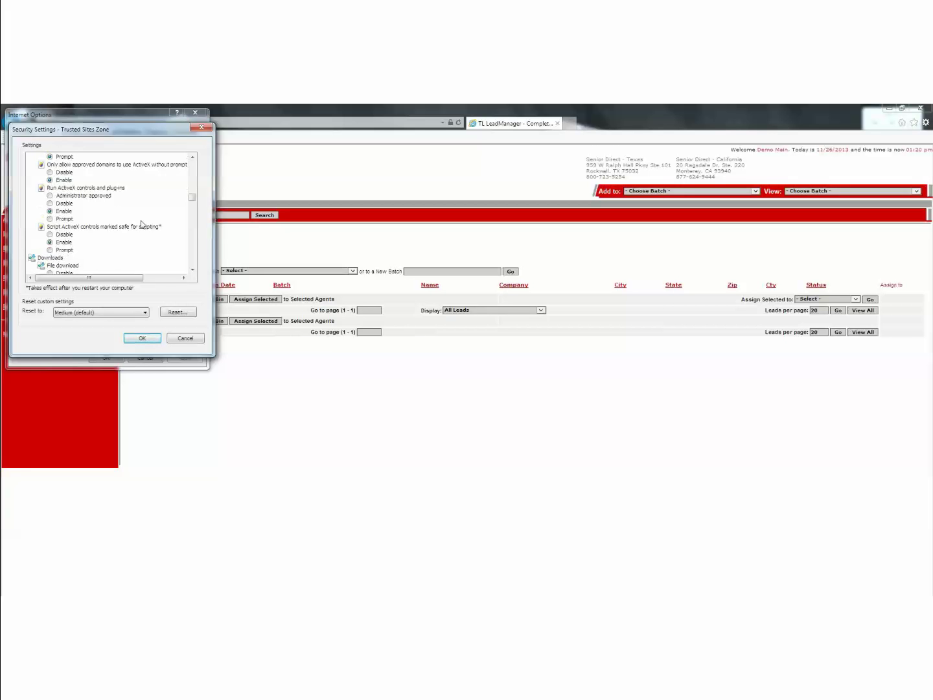
{"action": "scroll", "coordinate": [140, 224], "scroll_direction": "down", "scroll_amount": 1}
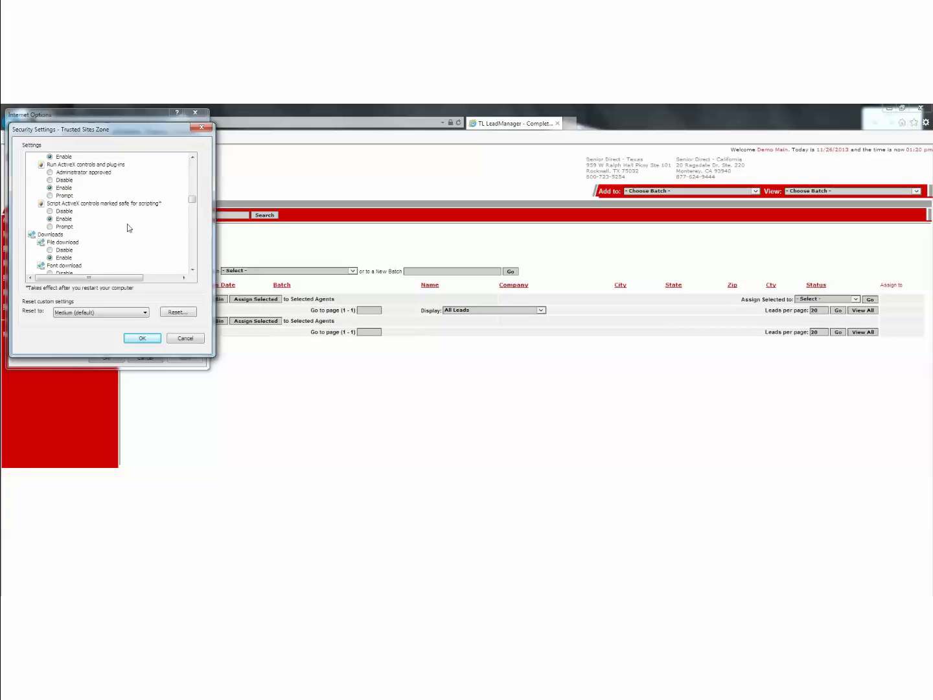
- Apply the changed ActiveX security settings for the Trusted Sites zone
{"action": "left_click", "coordinate": [133, 338]}
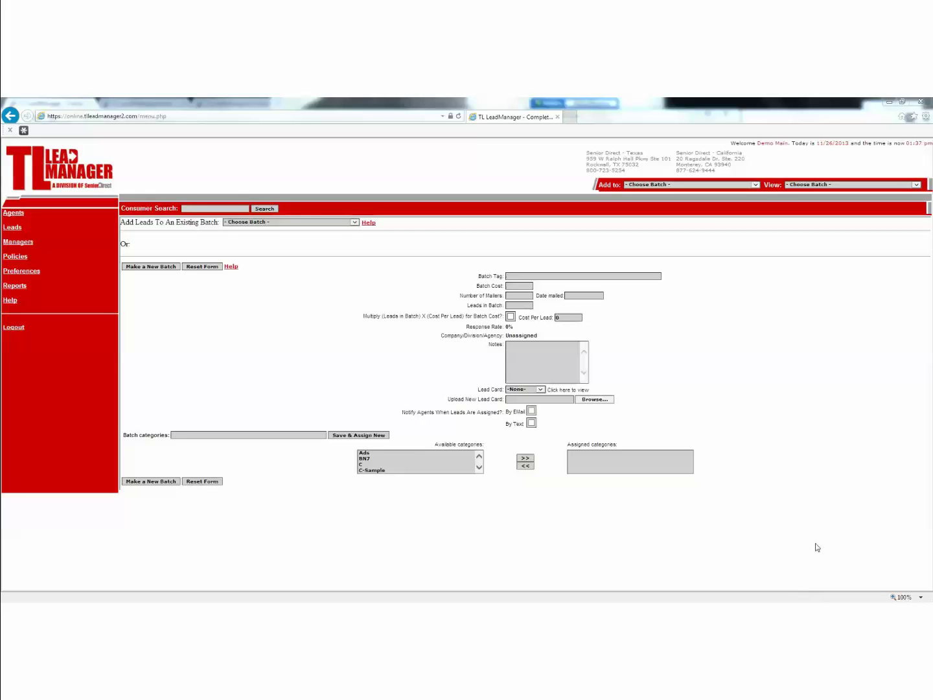
- Enter batch tag 'Sample Leads', batch cost 0, 0 mailers and 1 lead in batch
{"action": "left_click", "coordinate": [735, 189]}
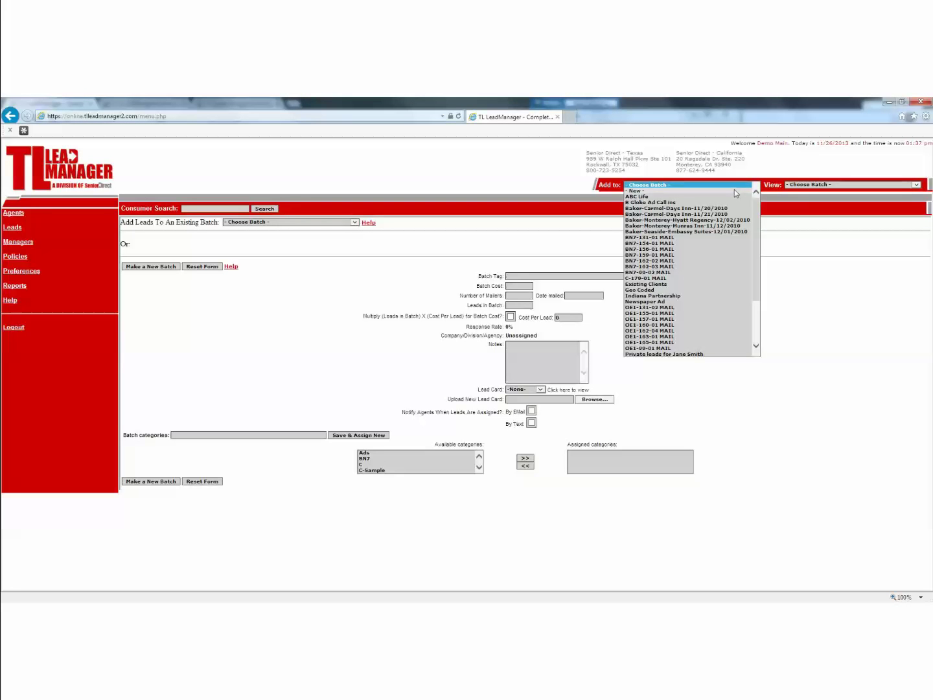
{"action": "left_click", "coordinate": [767, 230]}
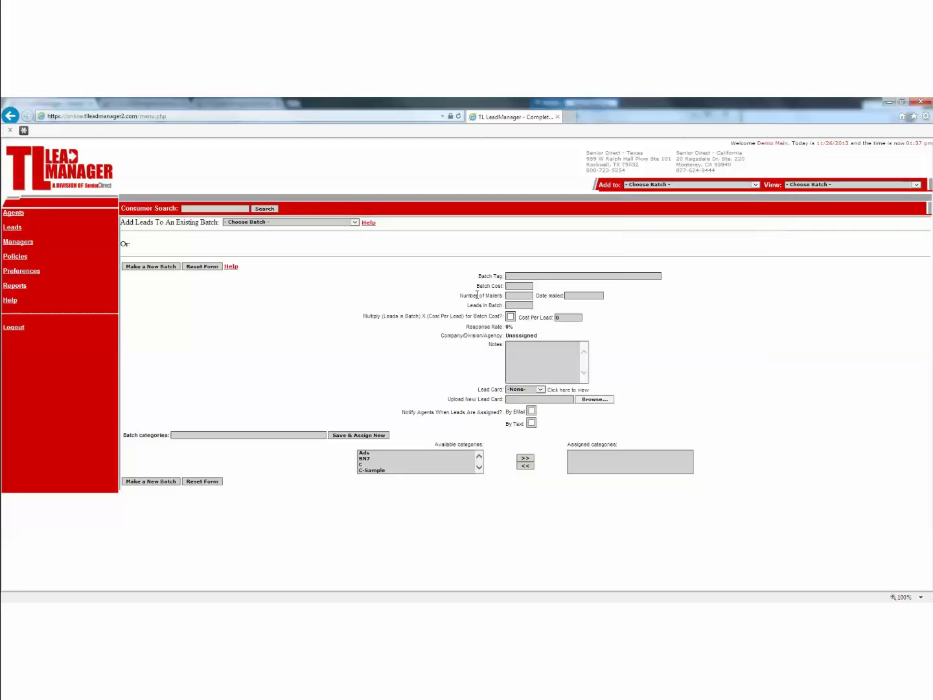
{"action": "left_click", "coordinate": [518, 277]}
{"action": "type", "text": "Sample Leads"}
{"action": "key", "text": "Tab"}
{"action": "type", "text": "0"}
{"action": "key", "text": "Tab"}
{"action": "type", "text": "0"}
{"action": "key", "text": "Tab"}
{"action": "key", "text": "Tab"}
{"action": "type", "text": "1"}
- Assign the new batch to Company 1
{"action": "left_click", "coordinate": [521, 335]}
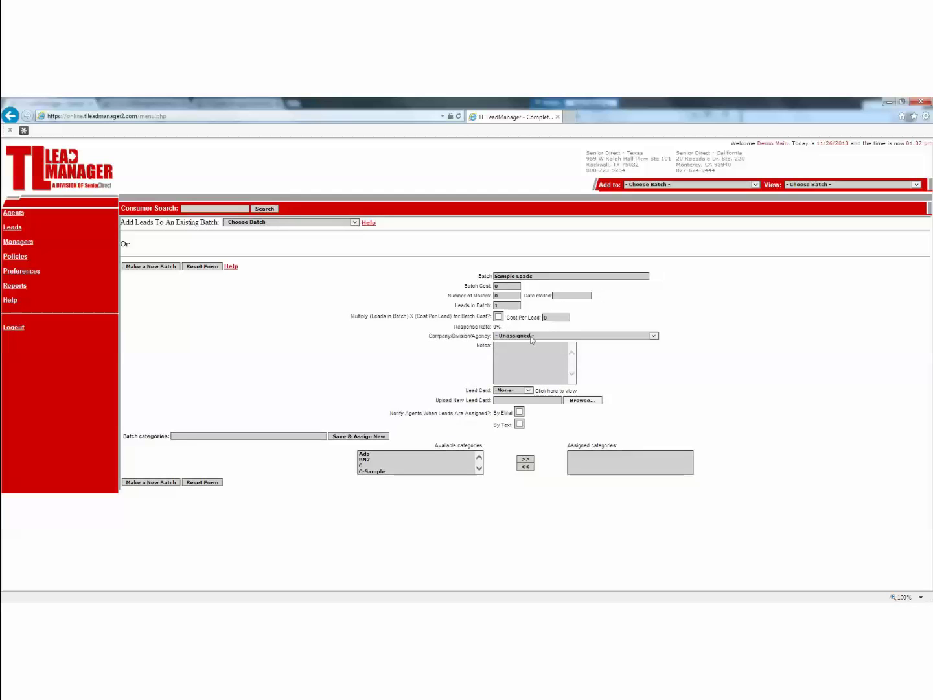
{"action": "left_click", "coordinate": [522, 336]}
{"action": "left_click", "coordinate": [540, 341]}
- Create the Sample Leads batch, view its maintenance page, and start choosing a leads file to import
{"action": "left_click", "coordinate": [145, 481]}
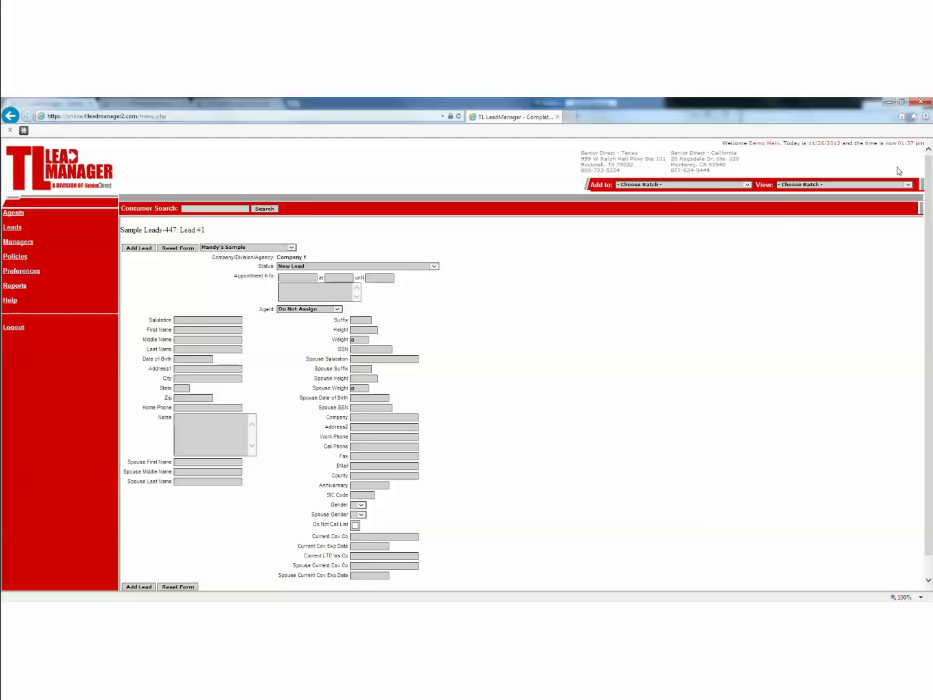
{"action": "left_click", "coordinate": [858, 185]}
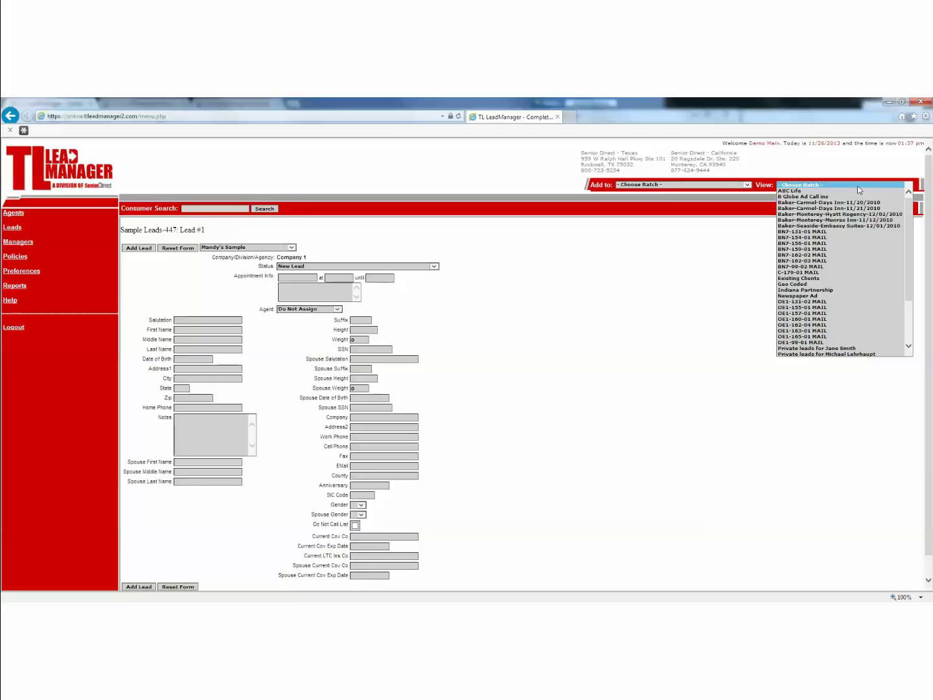
{"action": "scroll", "coordinate": [857, 185], "scroll_direction": "down", "scroll_amount": 2}
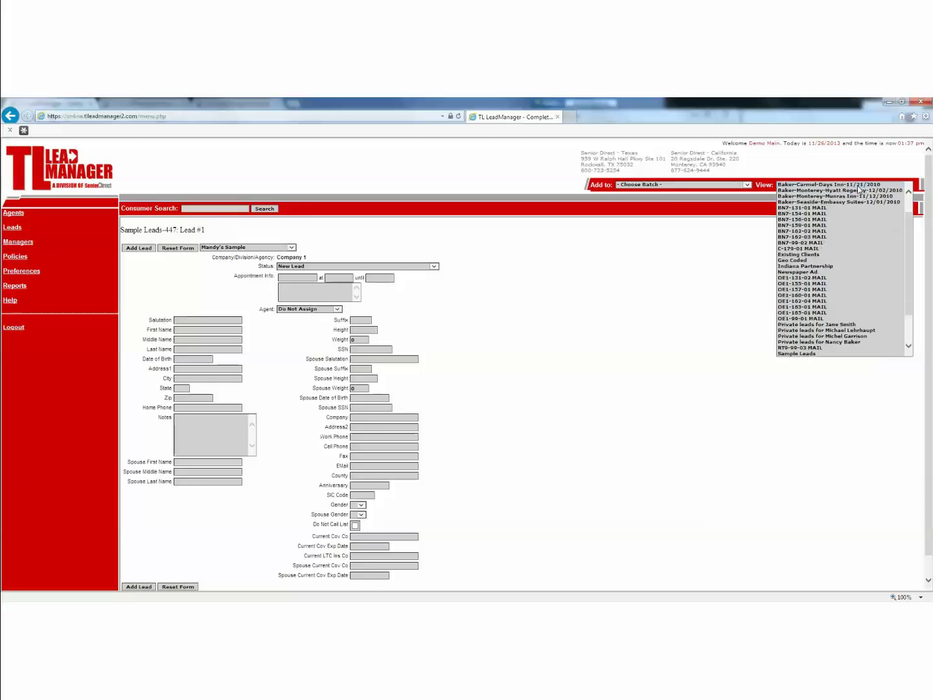
{"action": "left_click", "coordinate": [832, 354]}
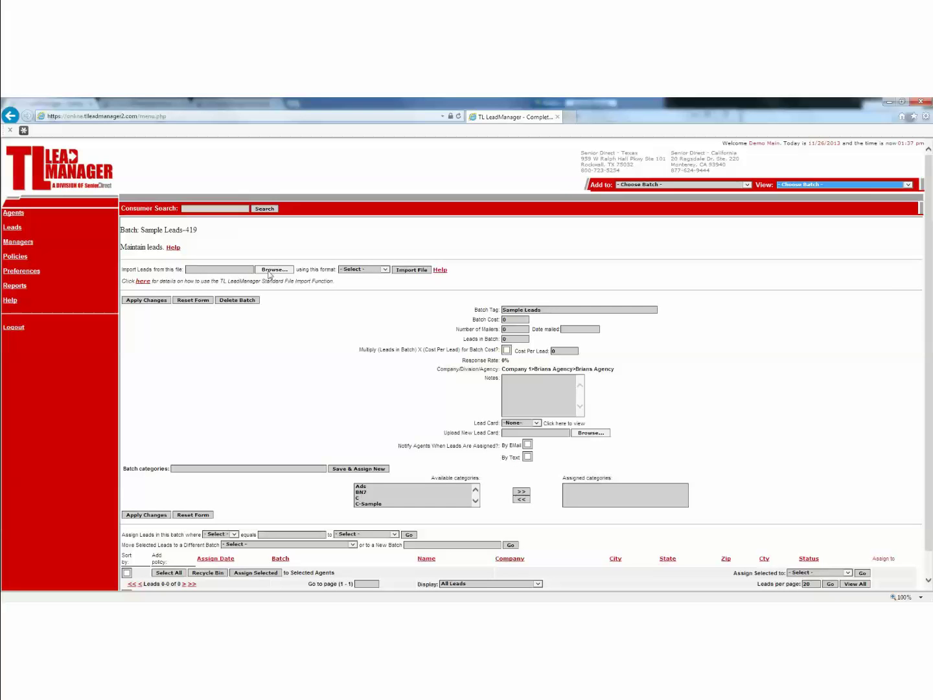
{"action": "left_click", "coordinate": [270, 272]}
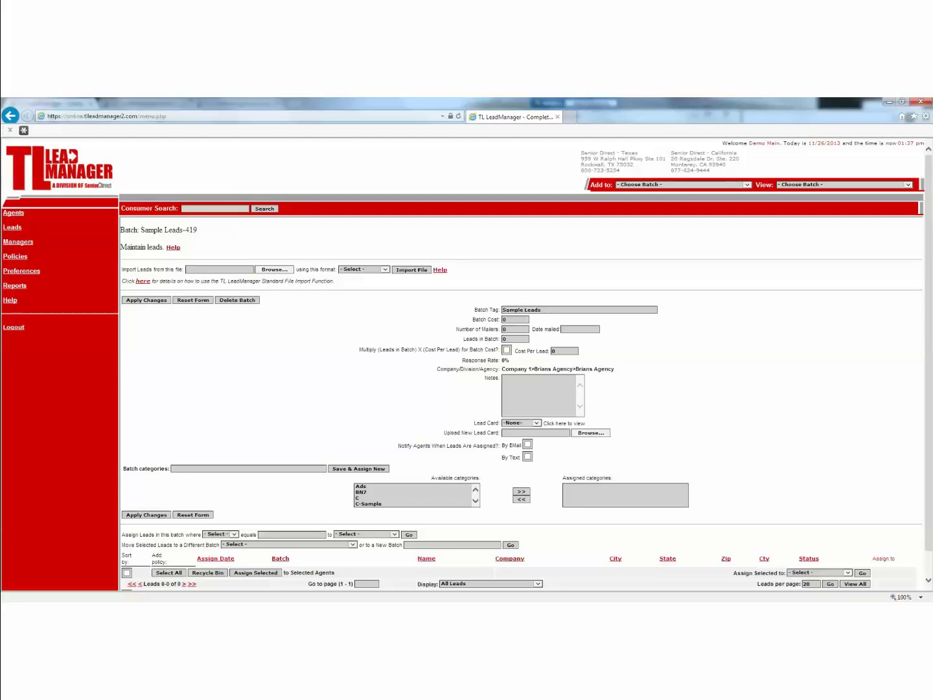
- Switch to Excel and review the Import Leads header cells, FirstName through EMail
{"action": "key", "text": "alt+Tab"}
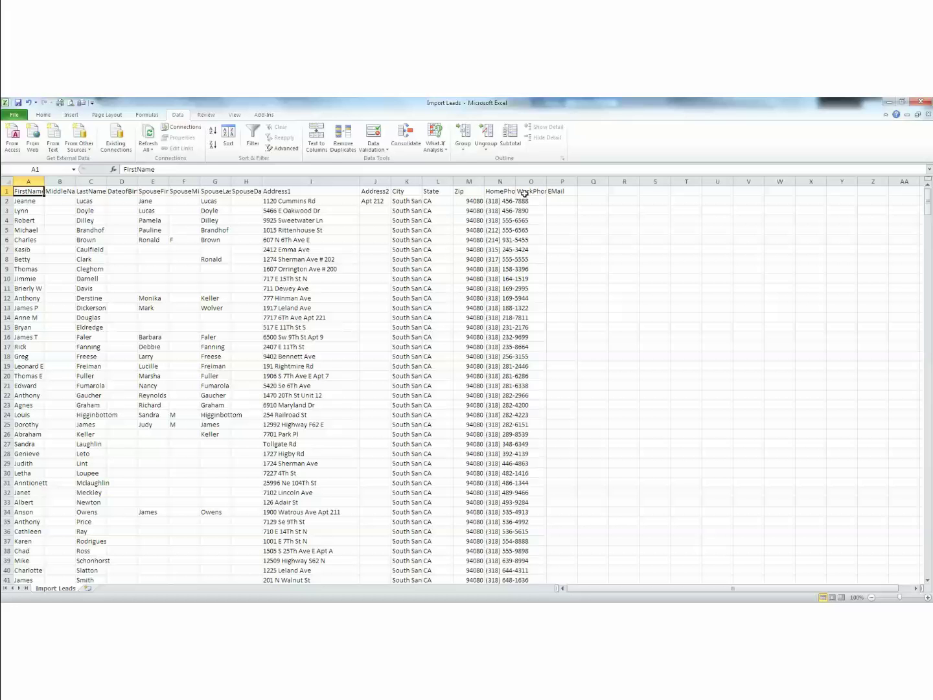
{"action": "key", "text": "Right"}
{"action": "key", "text": "Right"}
{"action": "key", "text": "Home"}
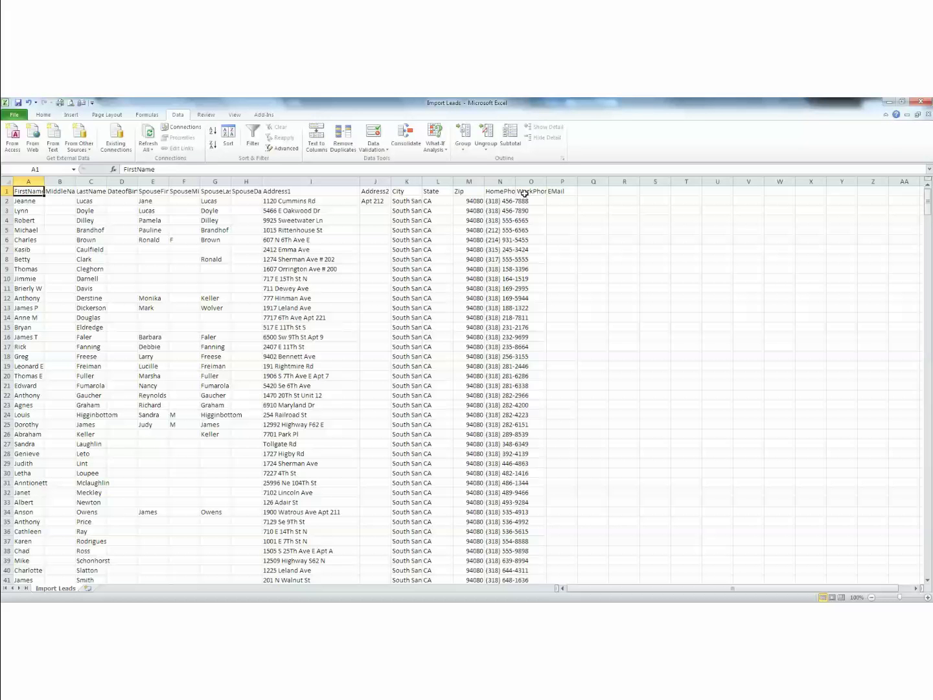
- Save the Import Leads workbook as a CSV (Comma delimited) file, keeping the CSV format
{"action": "left_click", "coordinate": [18, 117]}
{"action": "left_click", "coordinate": [30, 146]}
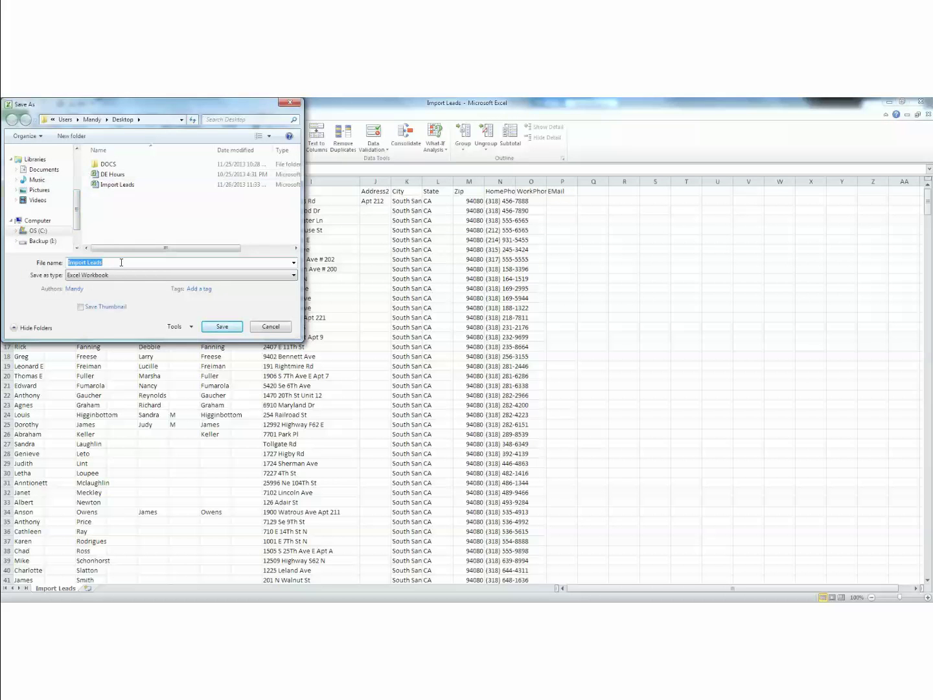
{"action": "left_click", "coordinate": [81, 278]}
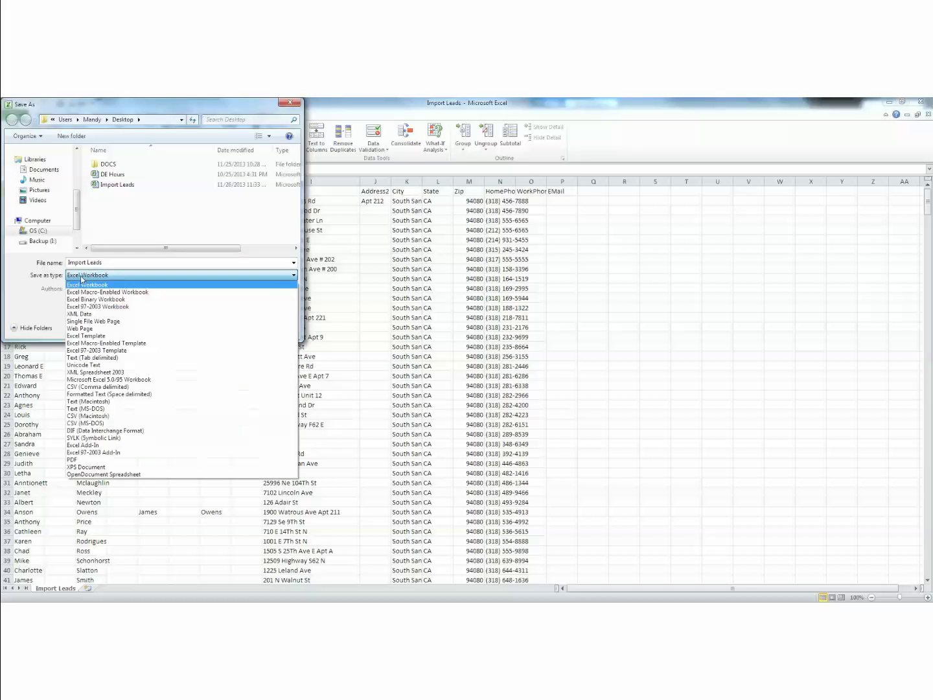
{"action": "left_click", "coordinate": [101, 387]}
{"action": "left_click", "coordinate": [222, 315]}
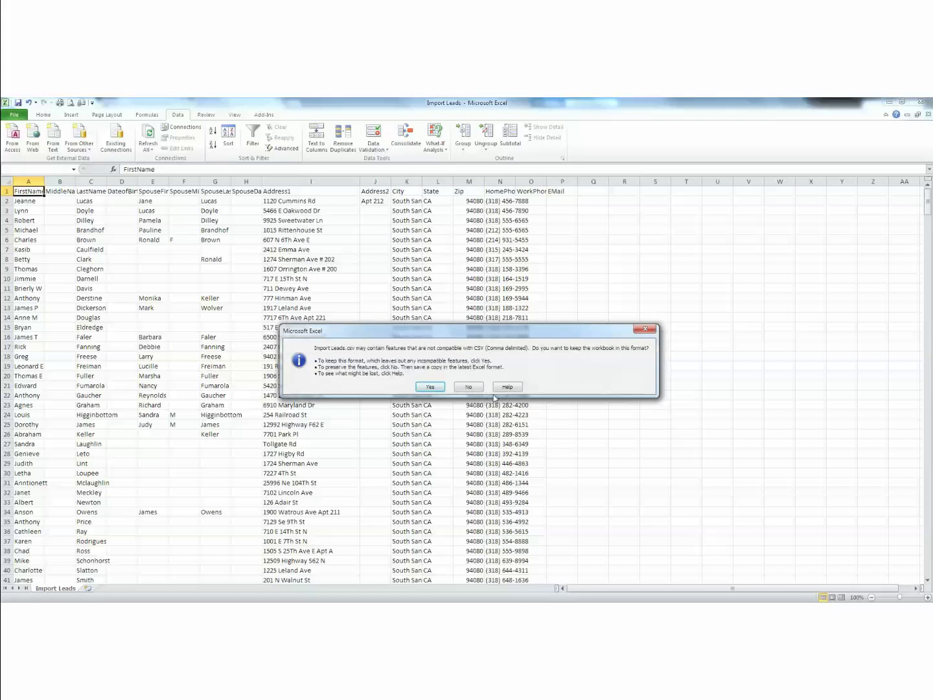
{"action": "left_click", "coordinate": [438, 388]}
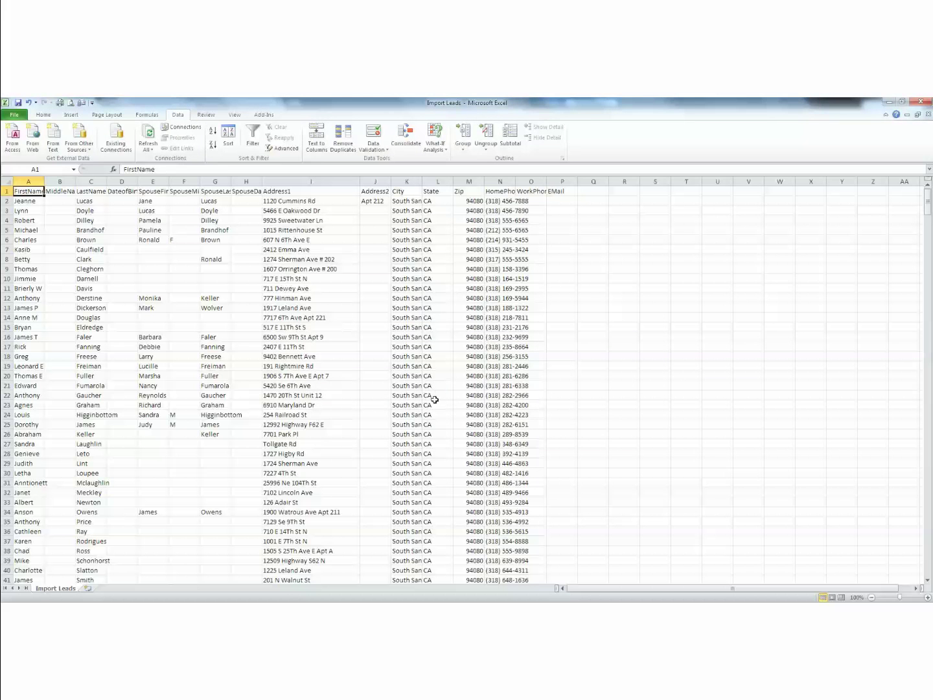
- Return to the TL LeadManager browser window
{"action": "mouse_move", "coordinate": [163, 609]}
{"action": "left_click", "coordinate": [164, 562]}
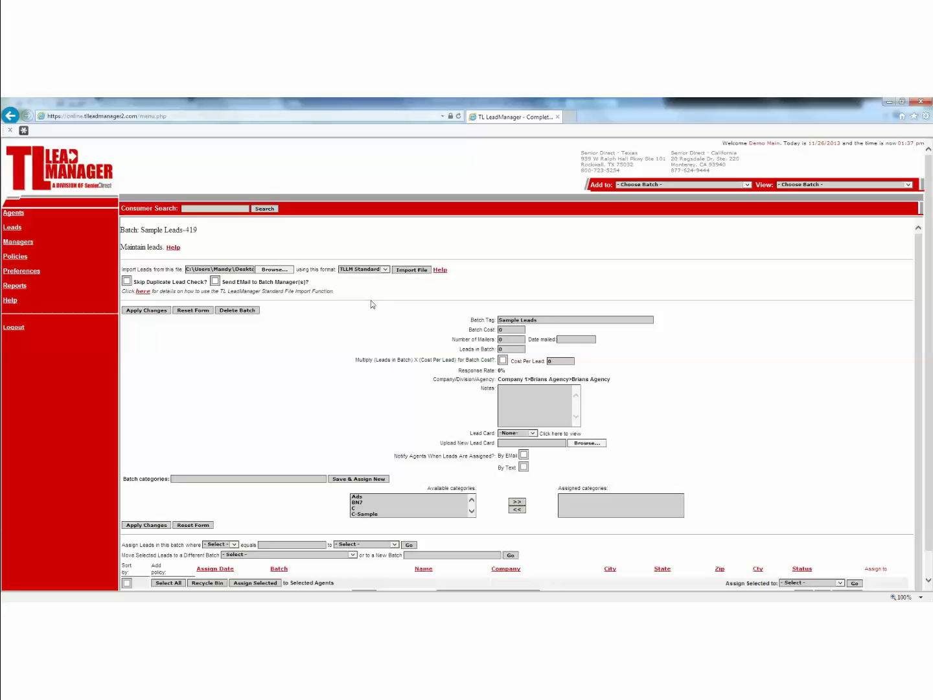
- Skip the duplicate lead check and import the leads file into Sample Leads, allowing ActiveX
{"action": "left_click", "coordinate": [127, 283]}
{"action": "left_click", "coordinate": [408, 271]}
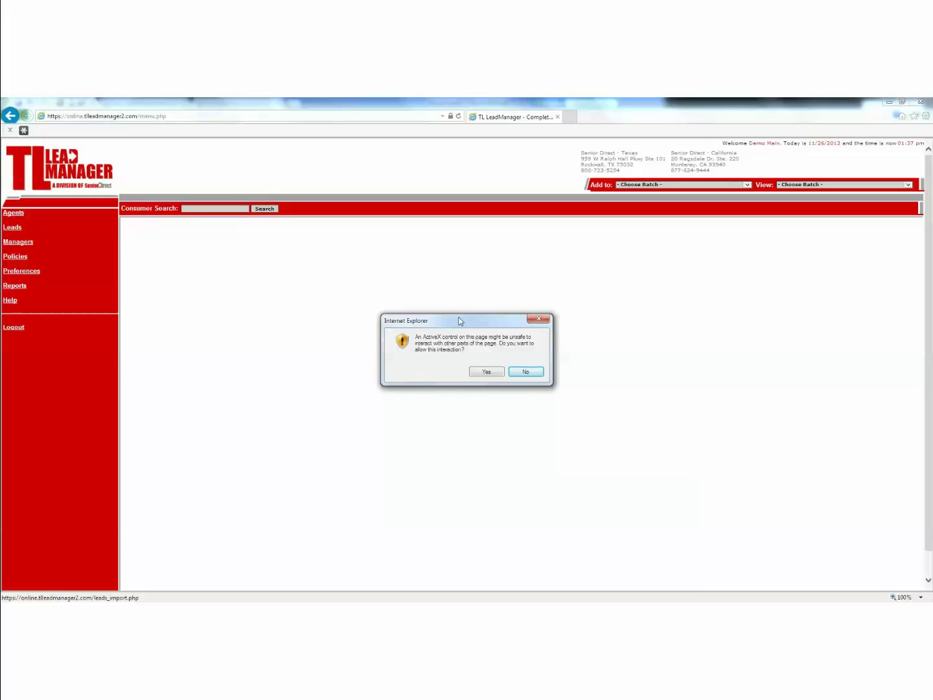
{"action": "left_click", "coordinate": [484, 373]}
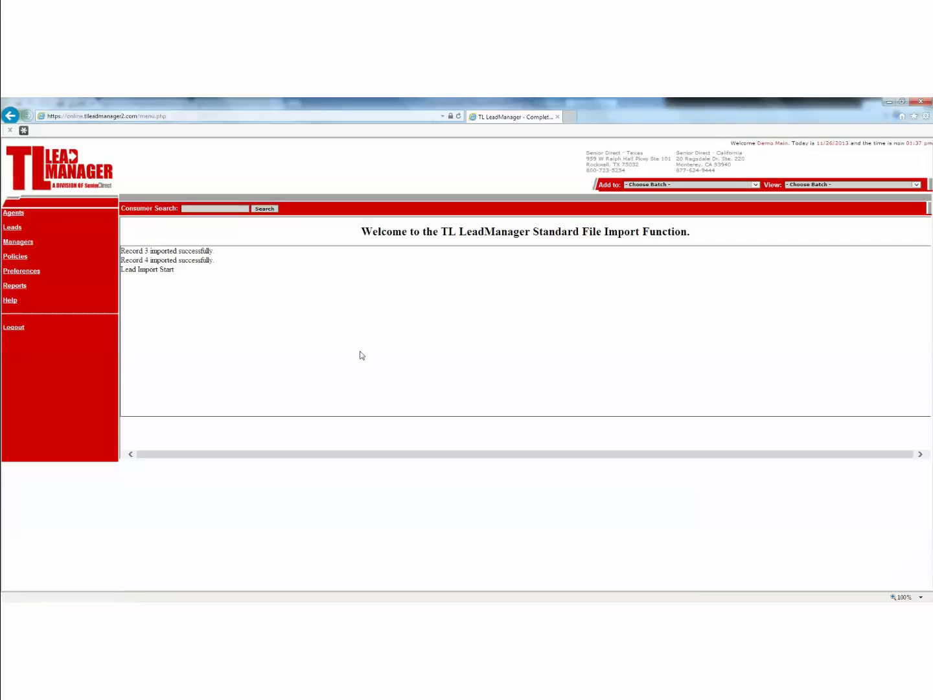